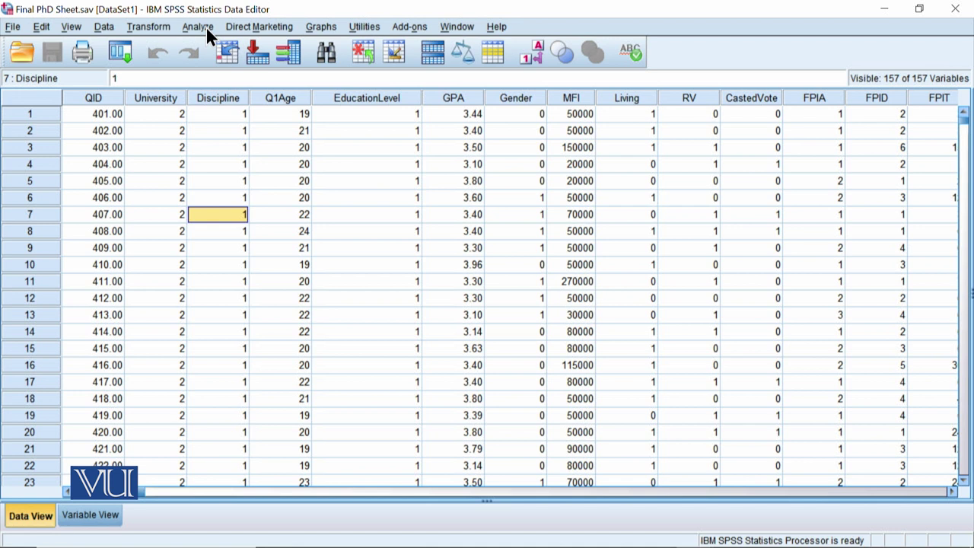
Open the Reliability Analysis procedure and list its source variables by name instead of by label
left_click(206, 27)
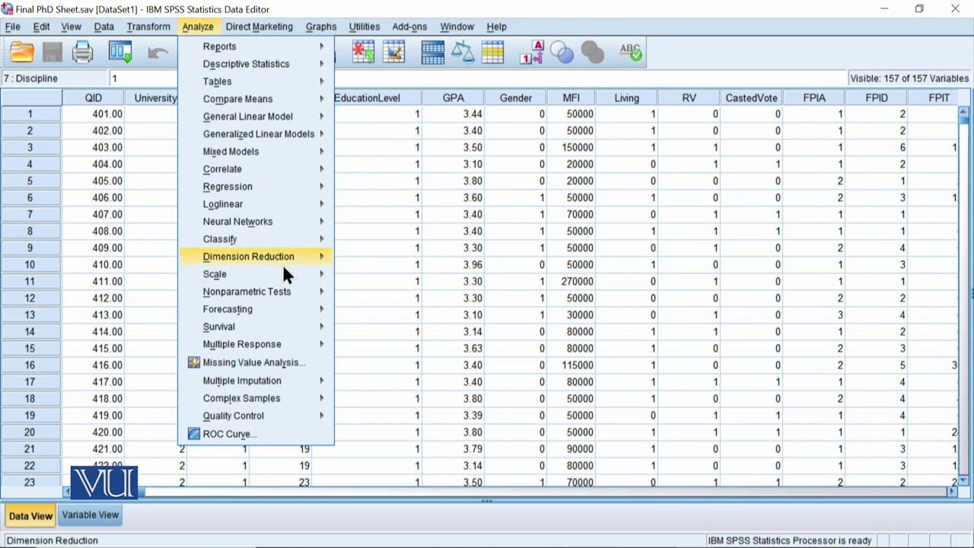
mouse_move(284, 272)
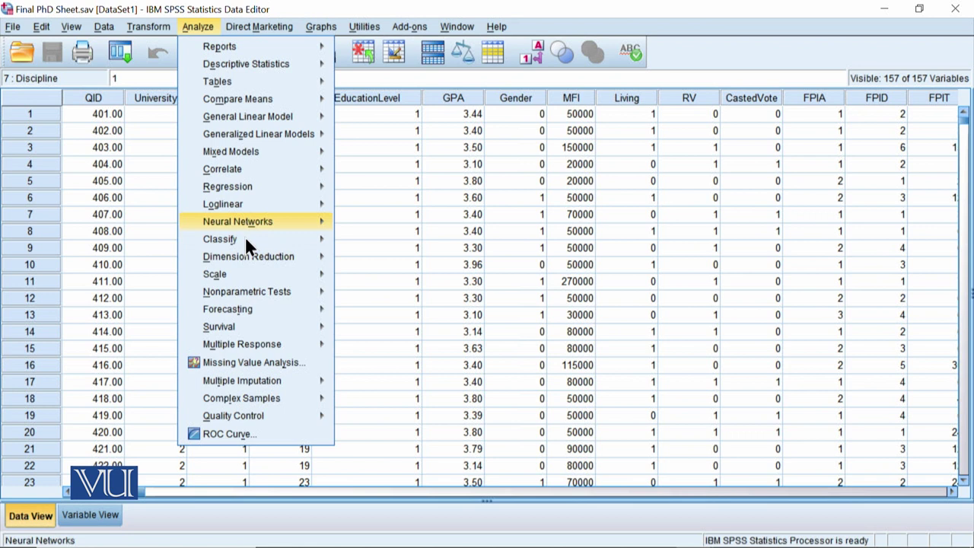
left_click(389, 268)
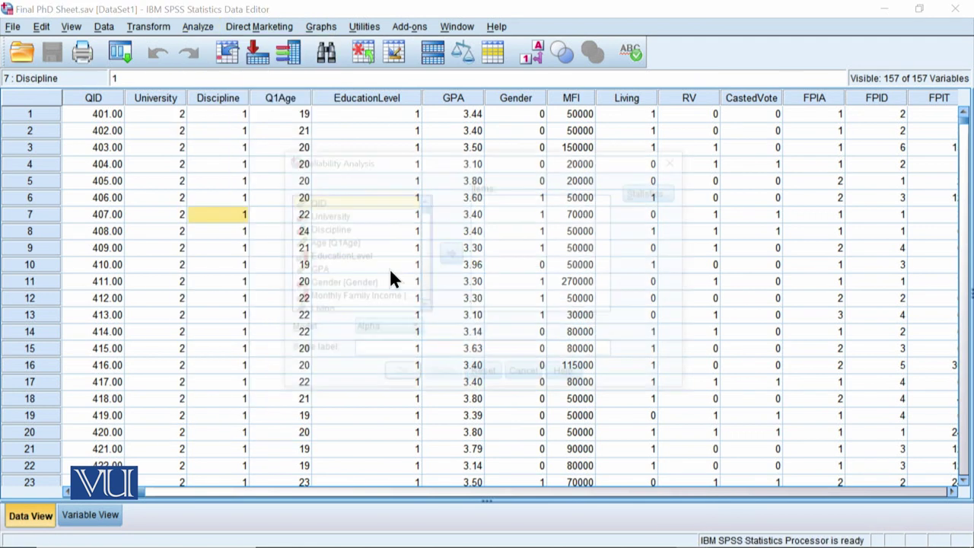
left_click_drag(428, 205, 423, 279)
right_click(331, 218)
left_click(347, 234)
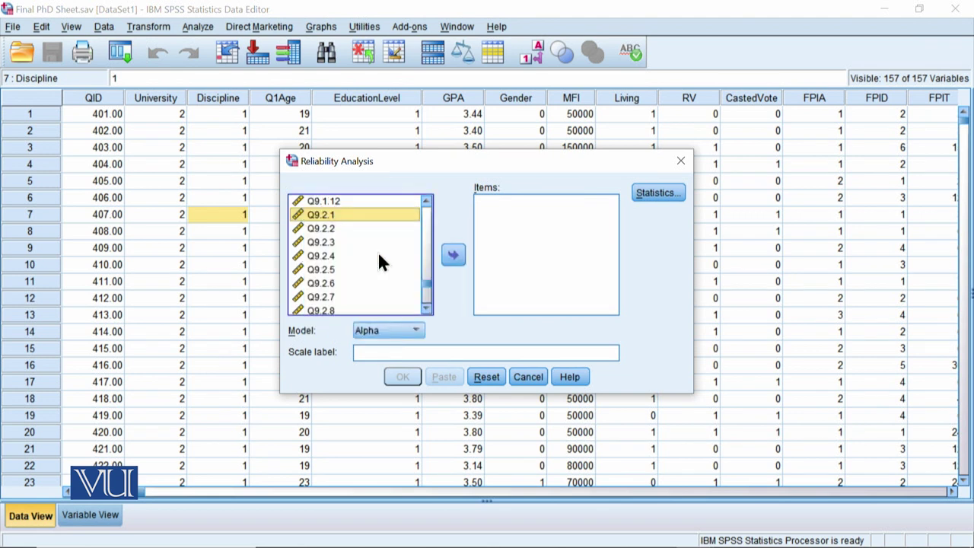
Add the variables Q6.2.1 through Q6.2.6 as the items of the reliability analysis
left_click_drag(426, 293, 428, 257)
left_click(398, 241)
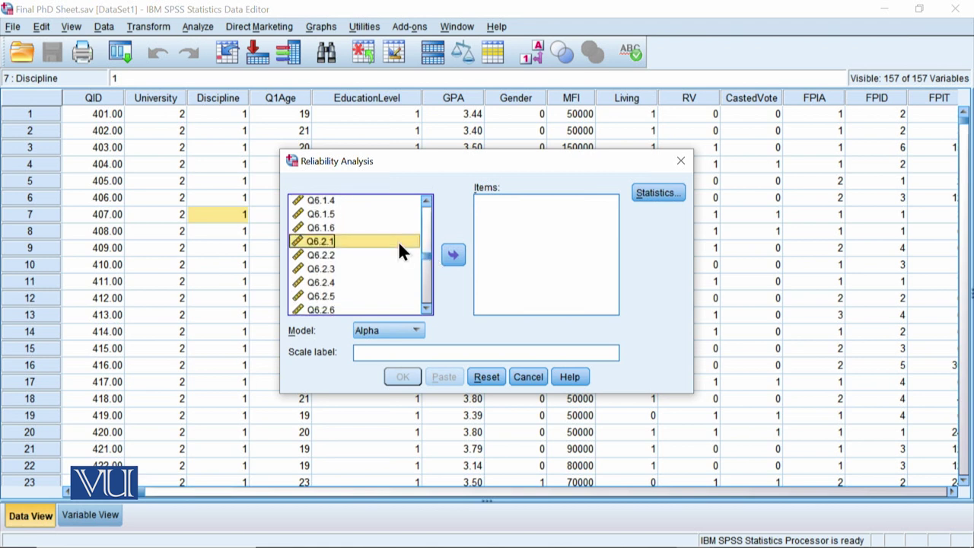
key("Down")
key("Down")
key("Down")
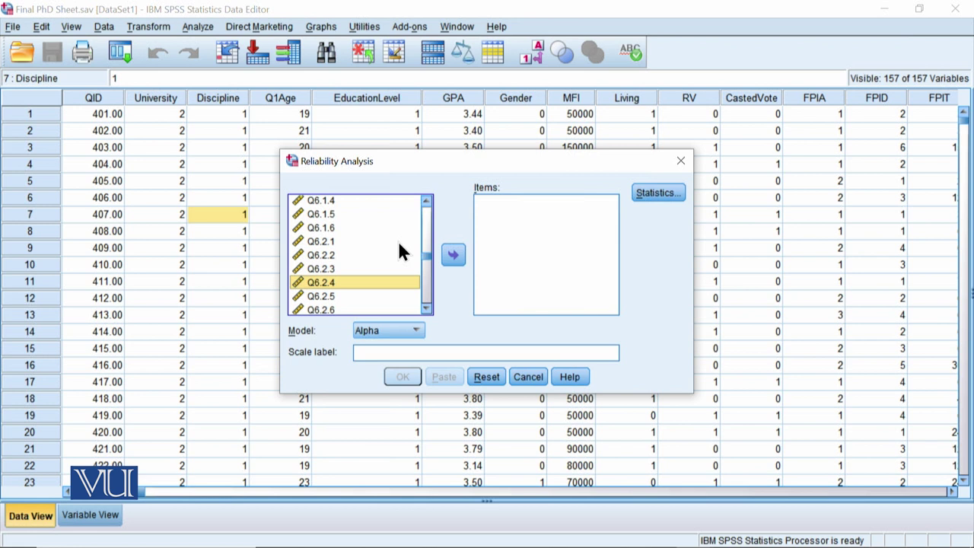
left_click(330, 240)
left_click(390, 280, "ctrl")
left_click(389, 281, "shift")
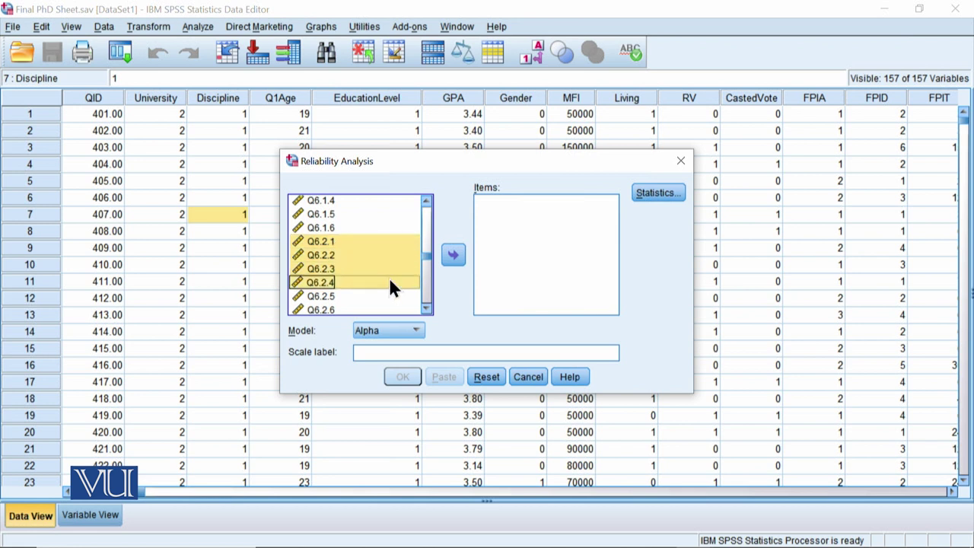
key("shift+Down")
key("shift+Down")
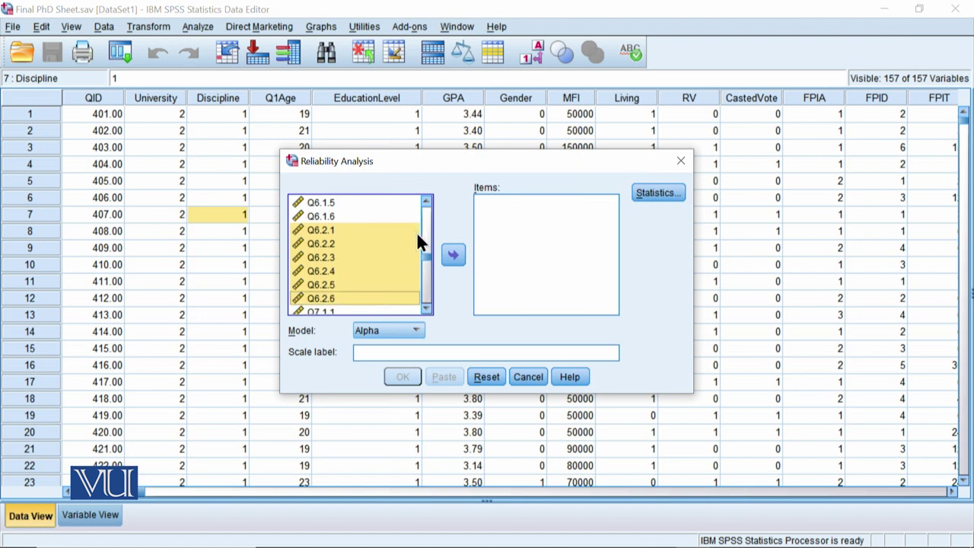
left_click(445, 258)
Run the Alpha reliability analysis with the scale label "Social Capital" and descriptives for the scale
left_click(433, 347)
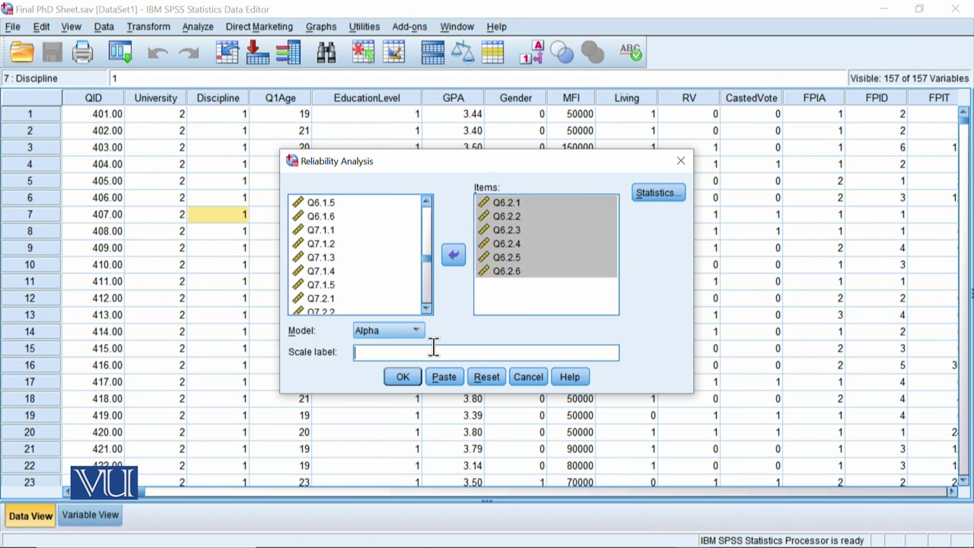
type("Social Capital")
left_click(661, 191)
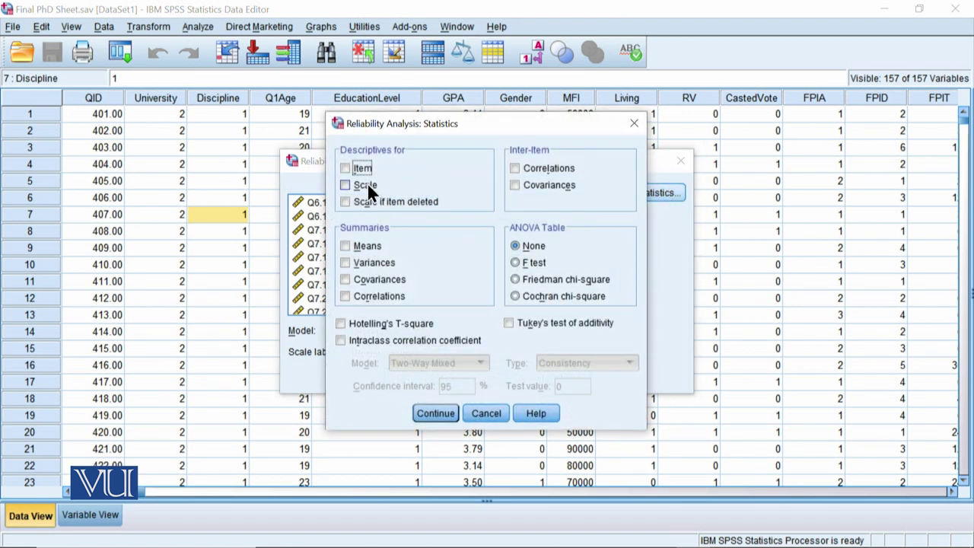
left_click(435, 413)
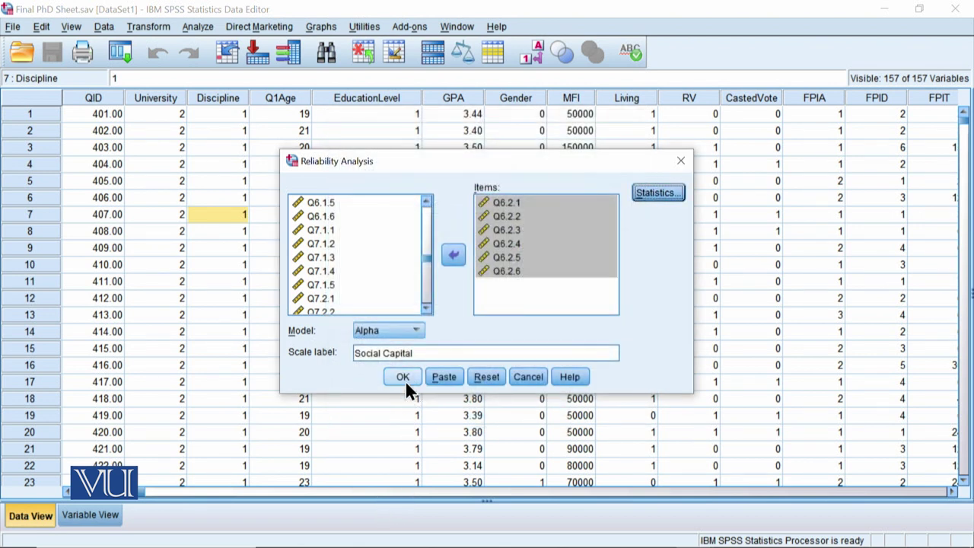
left_click(405, 380)
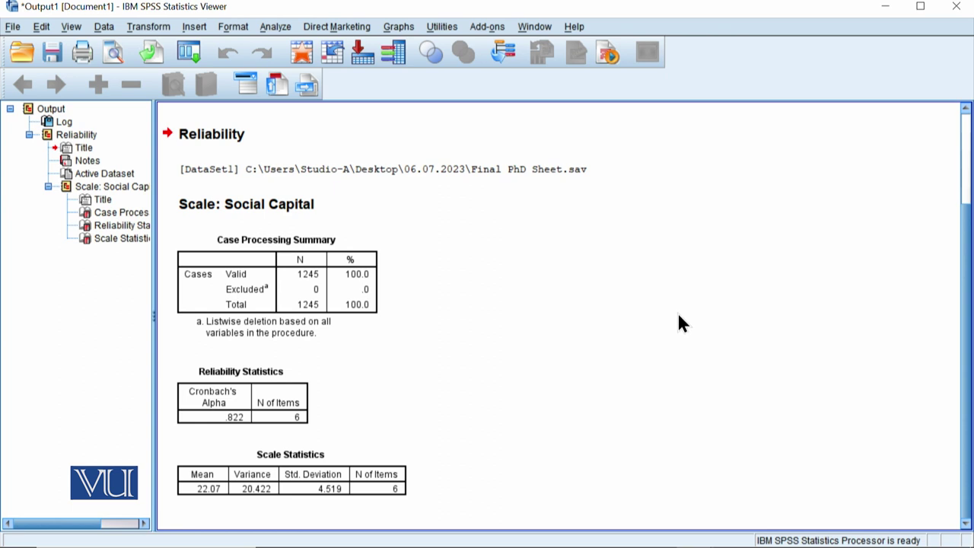
Reopen the Reliability Analysis procedure and reset all its previous settings
left_click(268, 30)
mouse_move(320, 219)
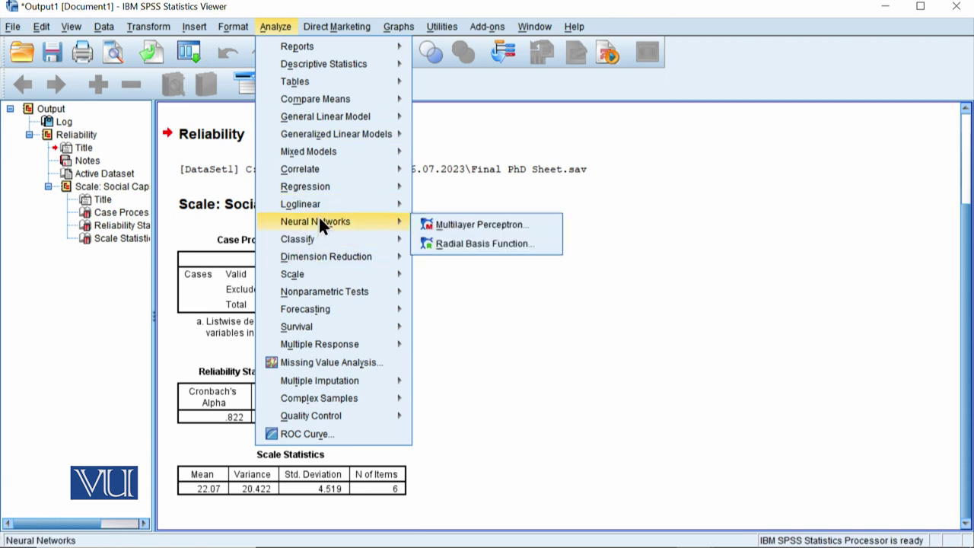
mouse_move(354, 275)
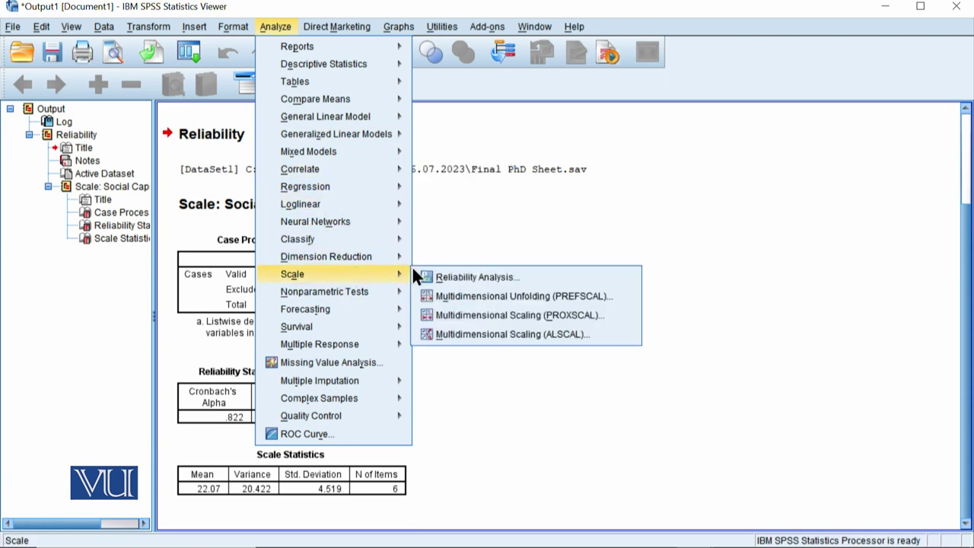
left_click(477, 278)
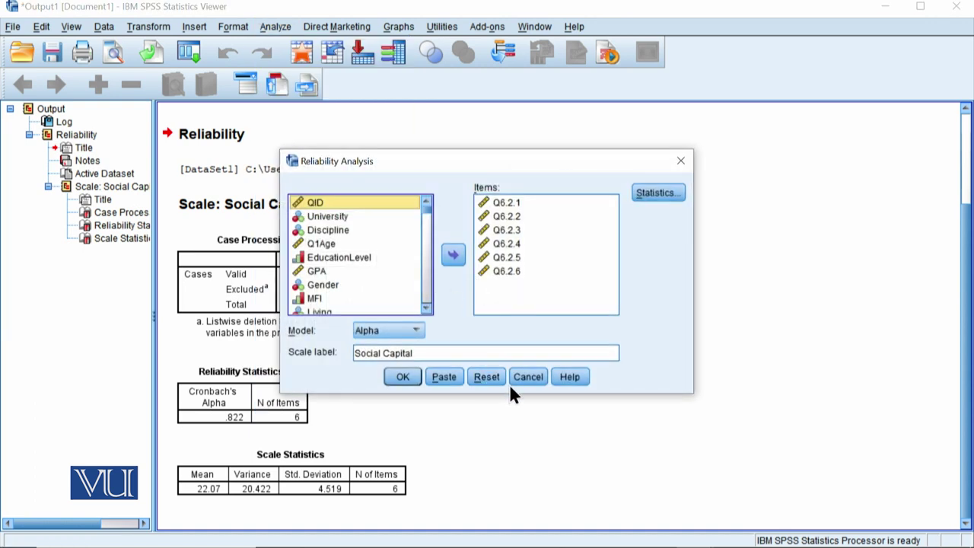
left_click(487, 377)
Switch the source variable list from labels to variable names
scroll(386, 299, "down", 3)
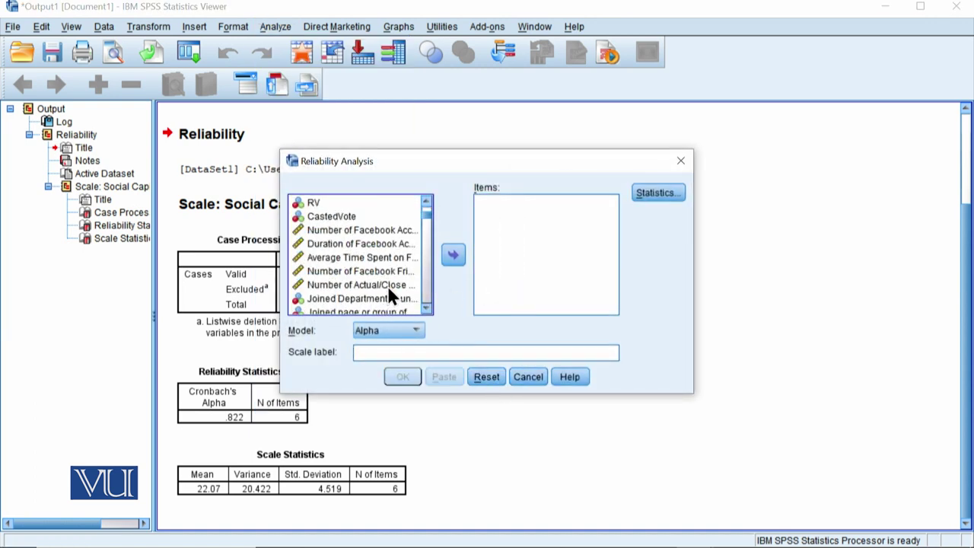
right_click(388, 289)
left_click(405, 303)
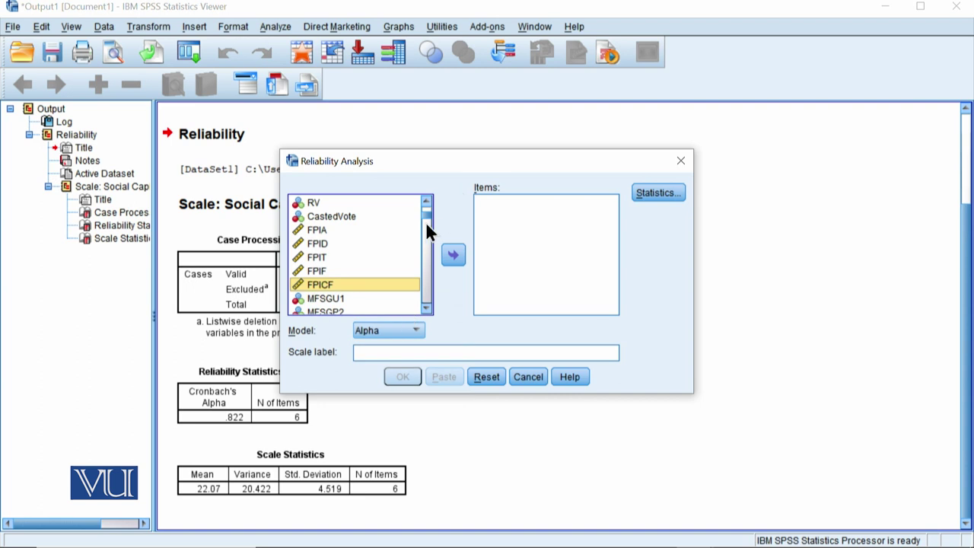
Add the six Facebook intensity variables, Q3FBI1 through Q3FBI6, as the reliability analysis items
left_click_drag(424, 214, 430, 230)
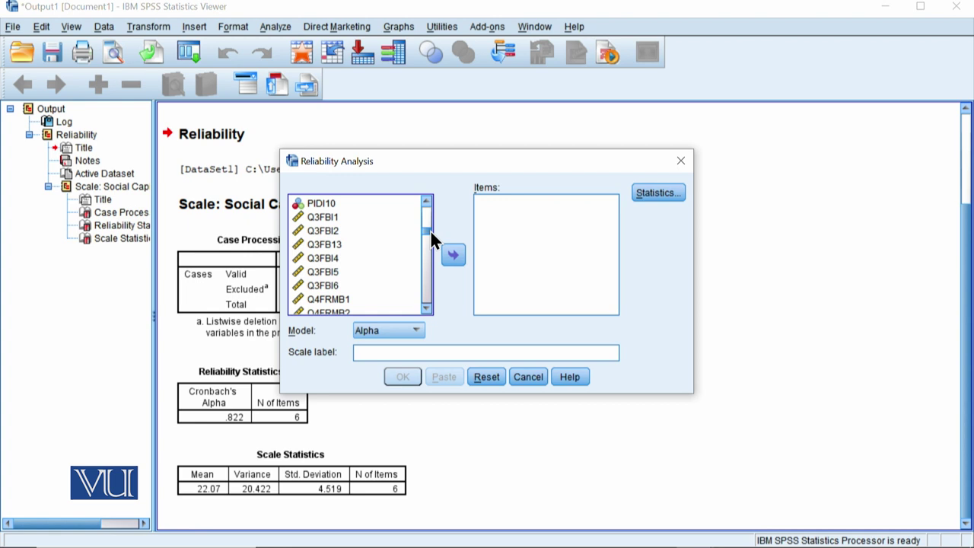
left_click(336, 217)
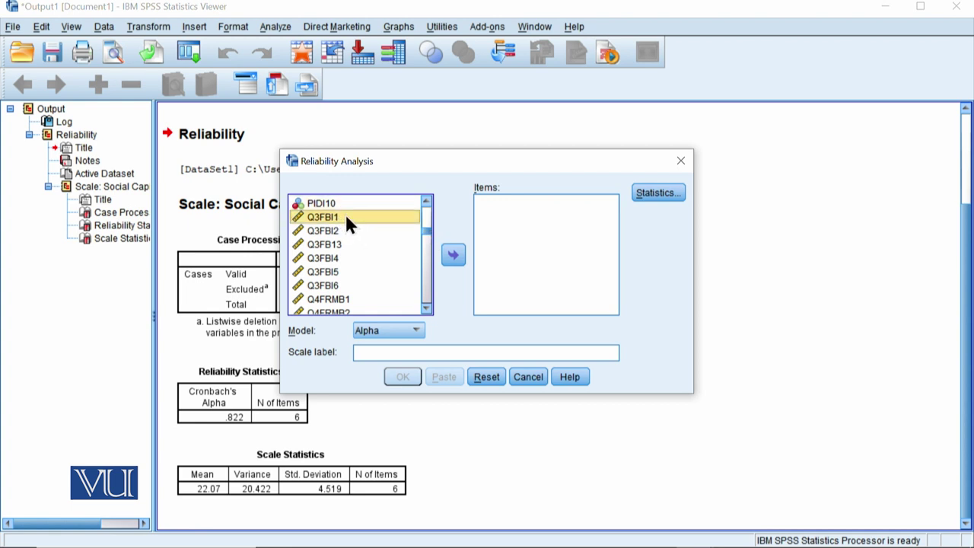
key("shift+Down")
key("shift+Down")
key("shift+Down")
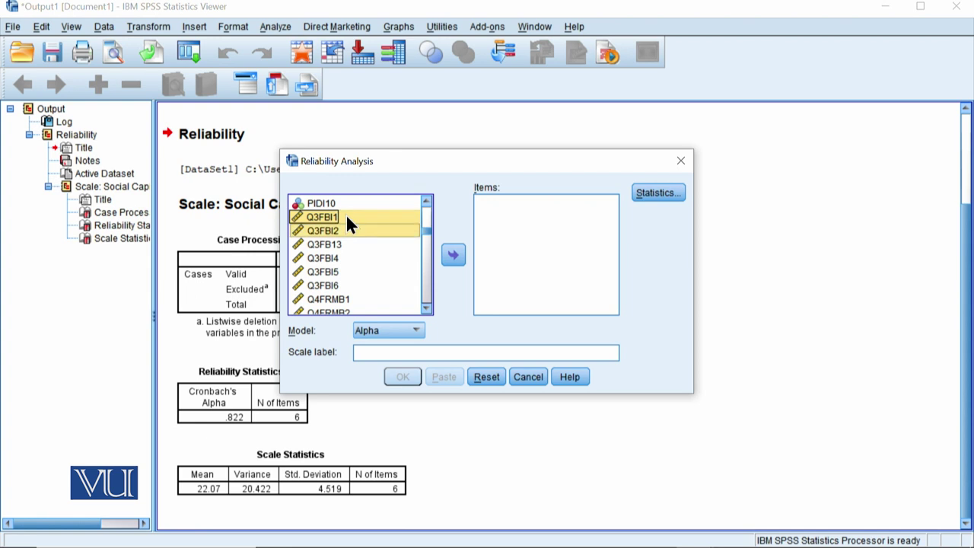
key("shift+Down")
key("shift+Down")
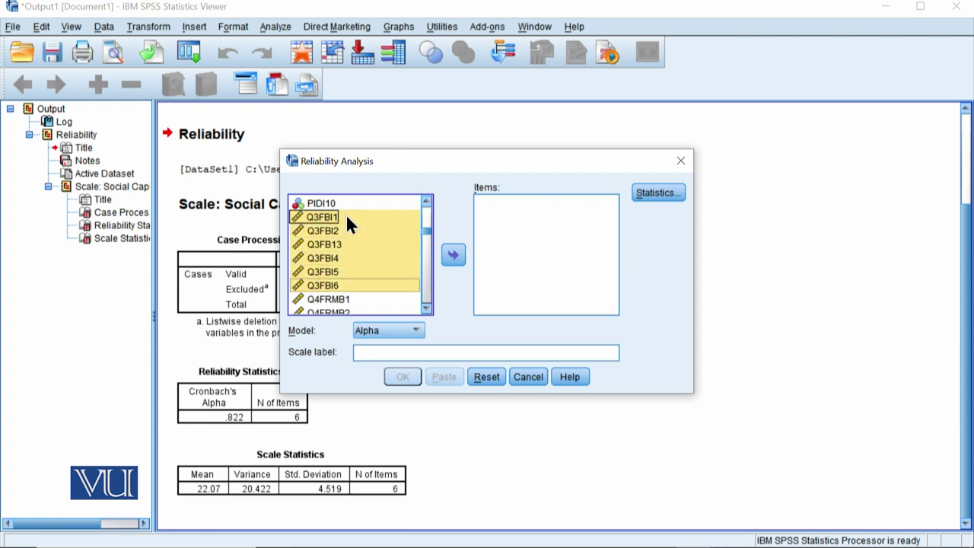
left_click(444, 259)
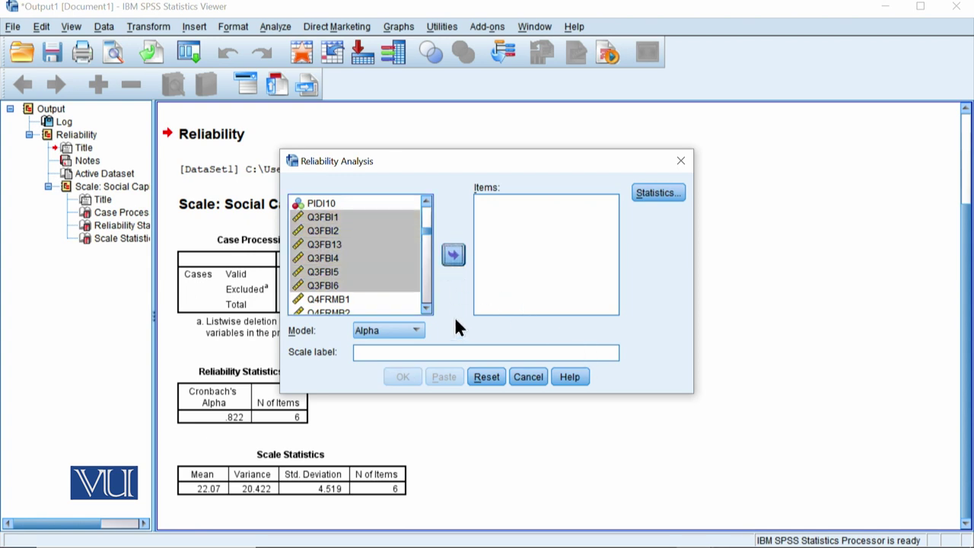
Run the Alpha reliability analysis with the scale label "Facebook Intensity" and descriptives for the scale
left_click(412, 353)
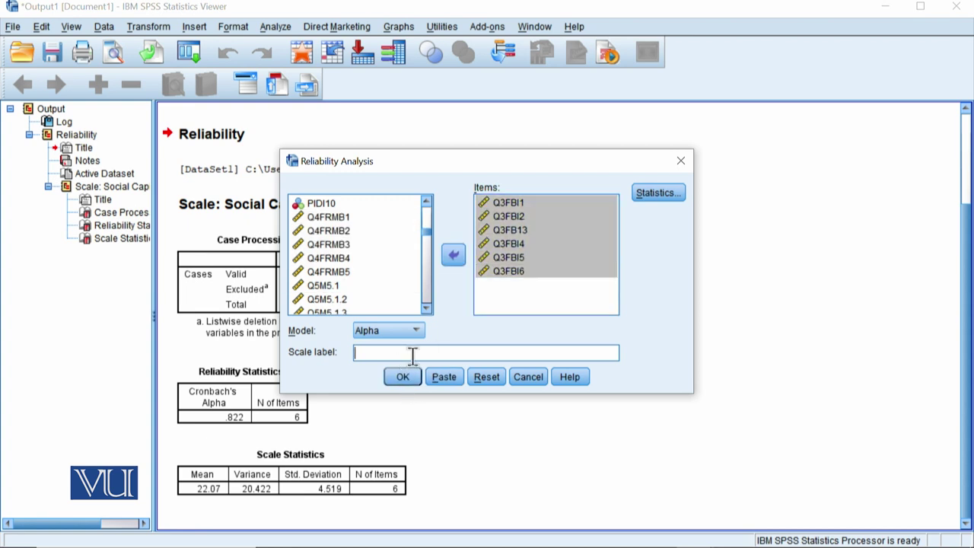
type("Facebook Intensity")
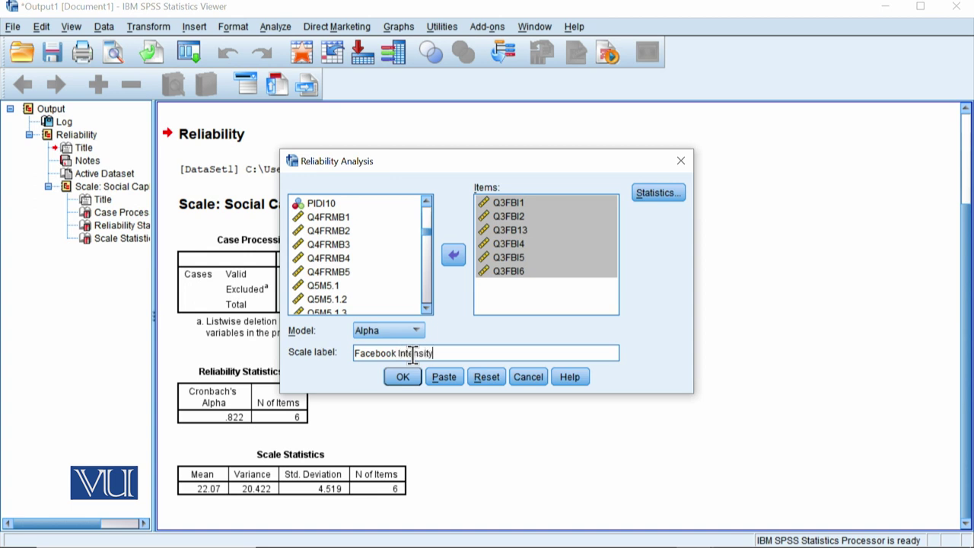
left_click(671, 195)
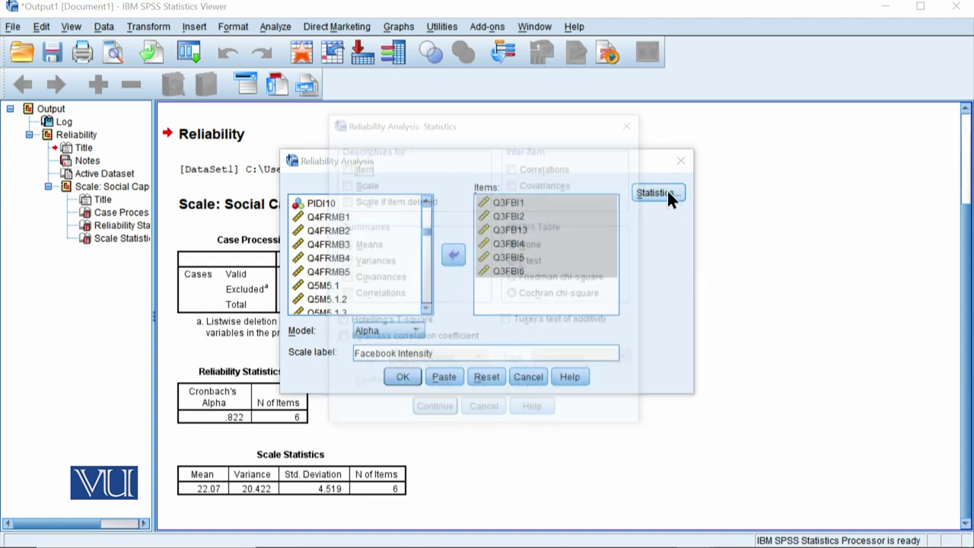
left_click(347, 185)
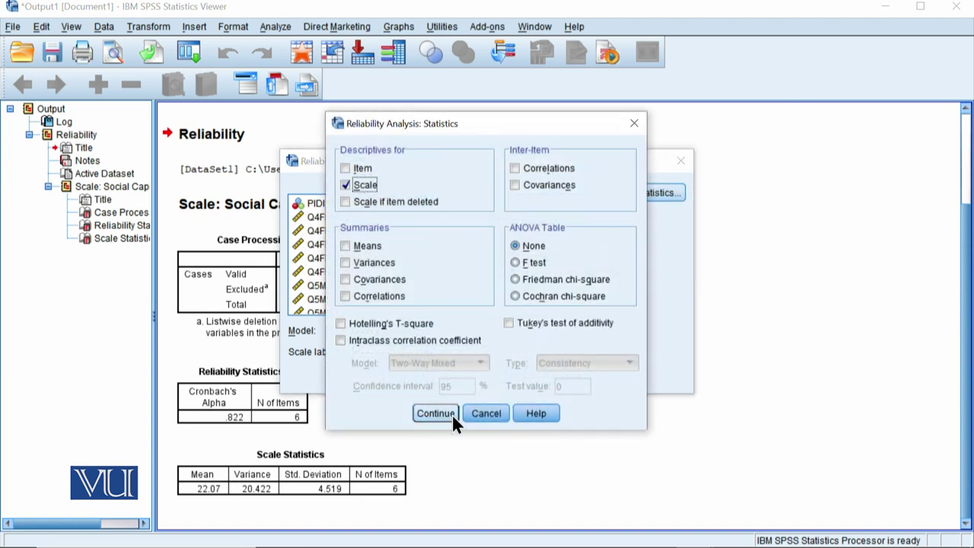
left_click(454, 417)
left_click(401, 375)
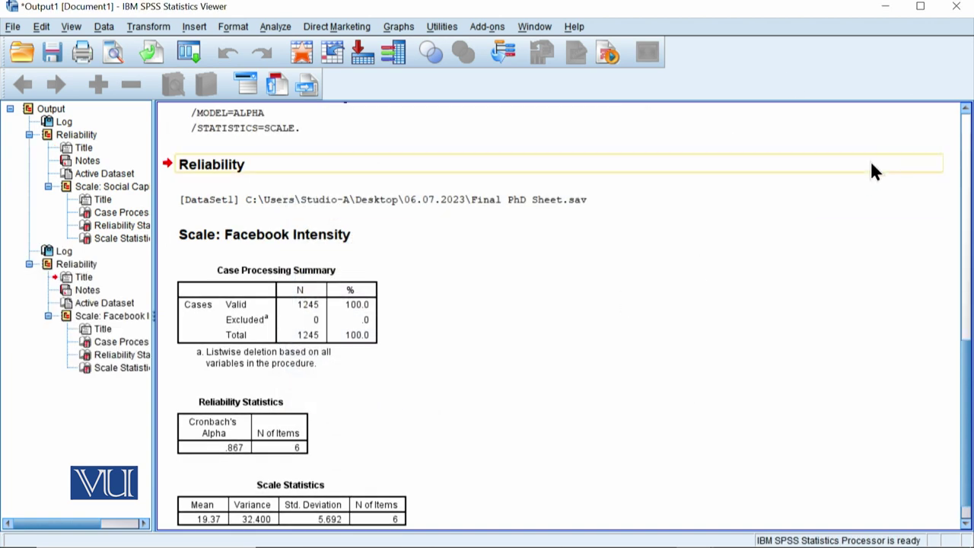